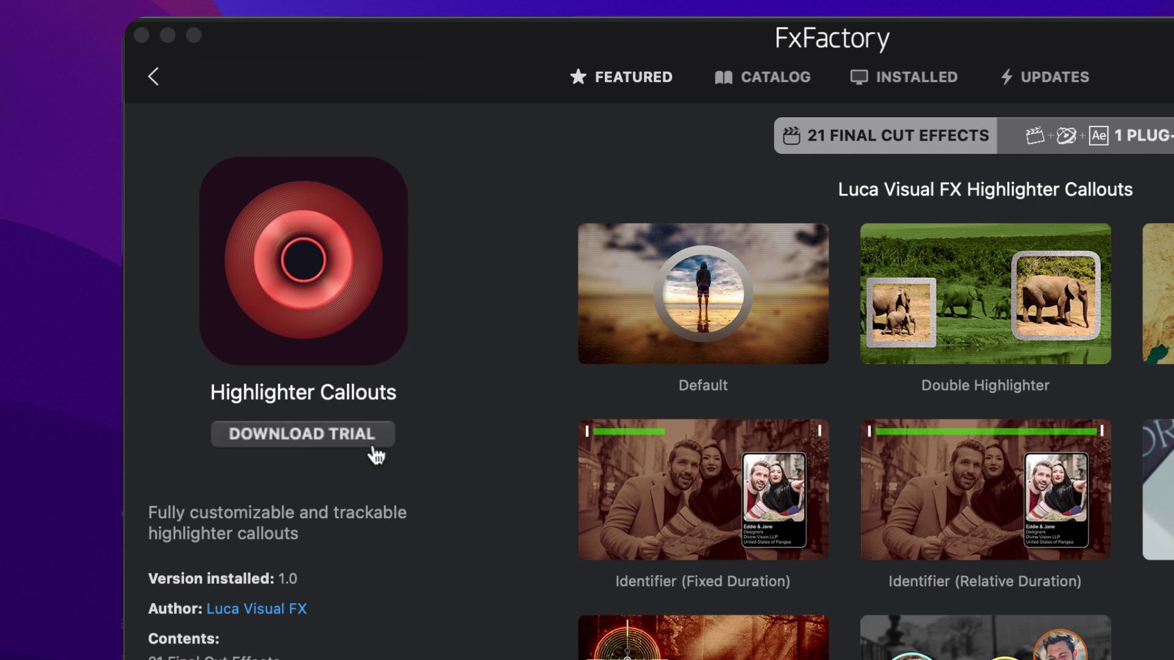
# - Download the Highlighter Callouts trial from its FxFactory product page
pyautogui.click(372, 448)
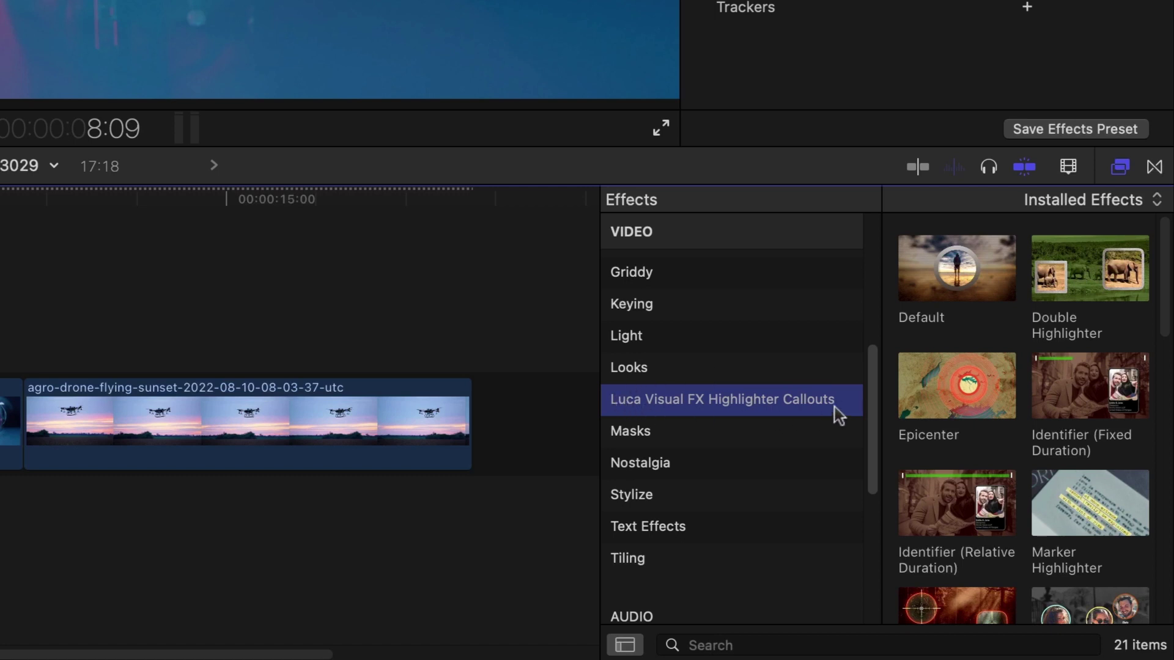
# - Hide the Effects browser sidebar so the Highlighter Callouts effects fill a wider grid
pyautogui.click(626, 646)
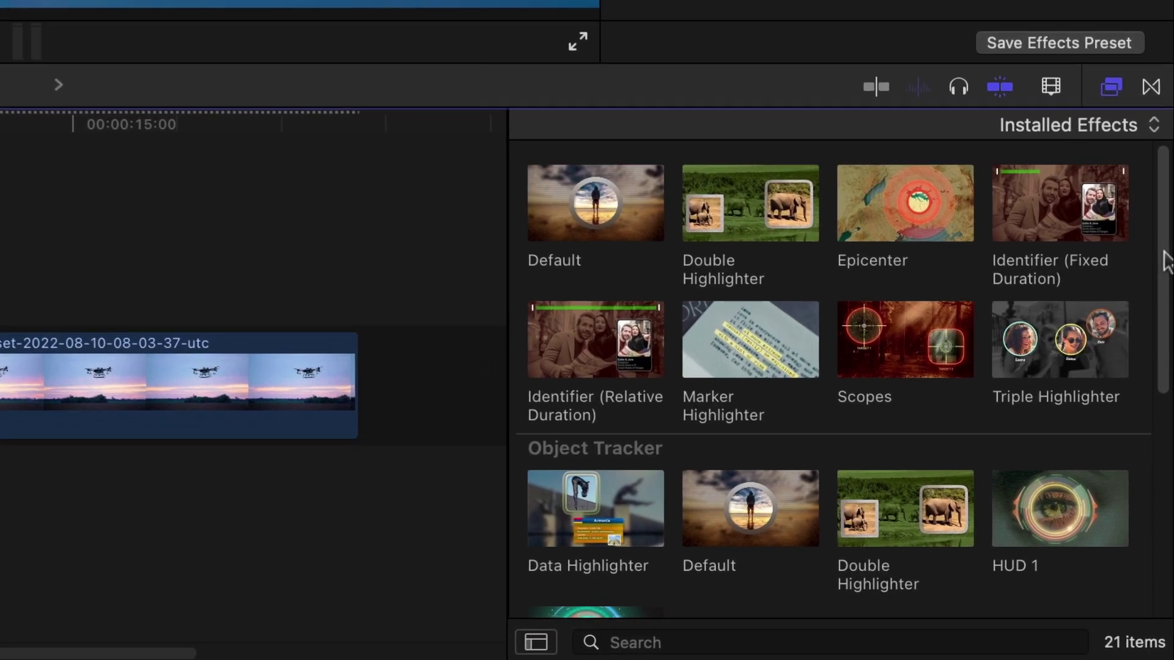
pyautogui.scroll(-3, 1163, 253)
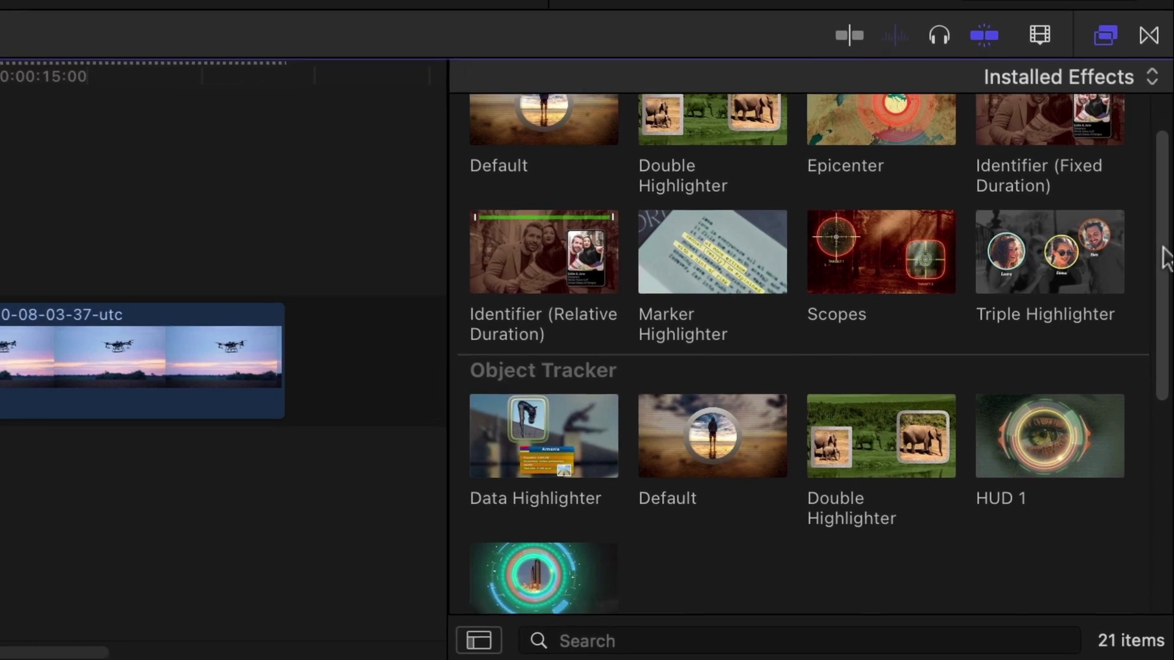
pyautogui.scroll(-1, 1165, 270)
pyautogui.scroll(-1, 1165, 273)
pyautogui.scroll(-1, 1167, 280)
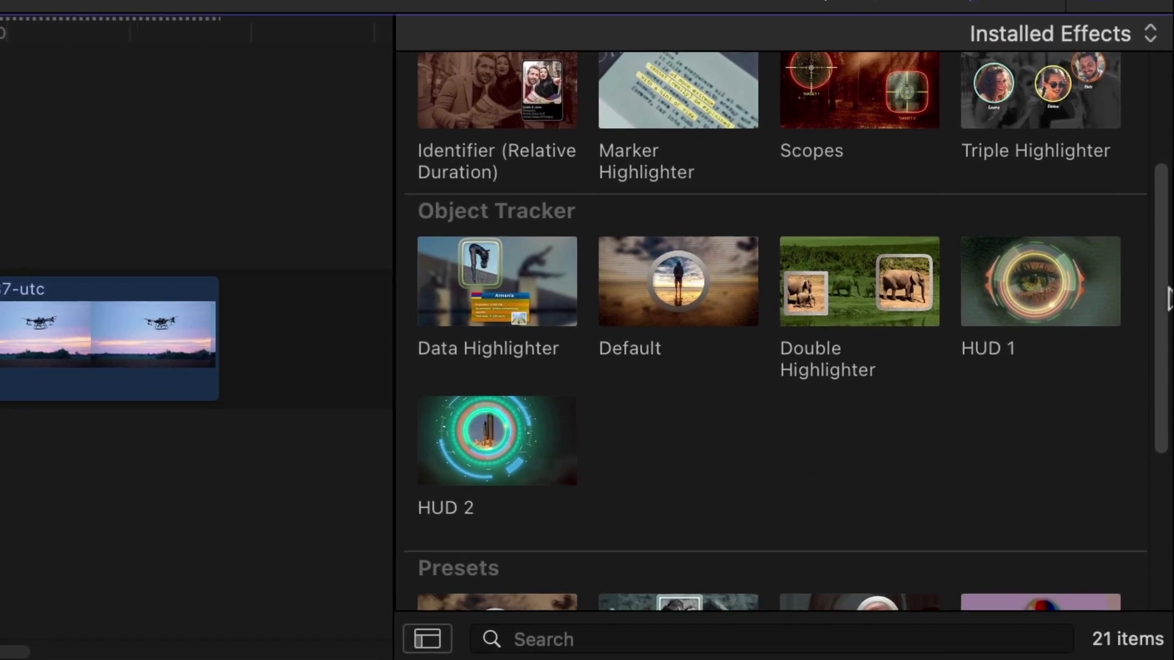
pyautogui.scroll(-1, 1168, 294)
pyautogui.scroll(-1, 1165, 322)
pyautogui.scroll(-2, 1166, 348)
pyautogui.scroll(-1, 1169, 367)
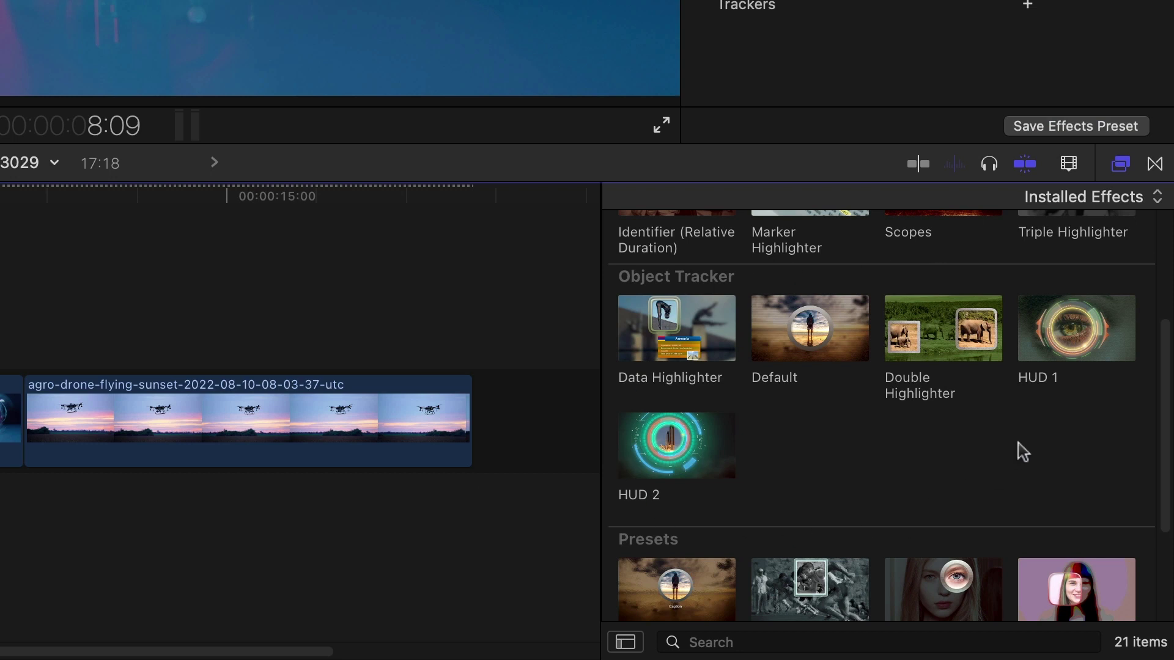
pyautogui.scroll(2, 1021, 452)
pyautogui.scroll(1, 1021, 452)
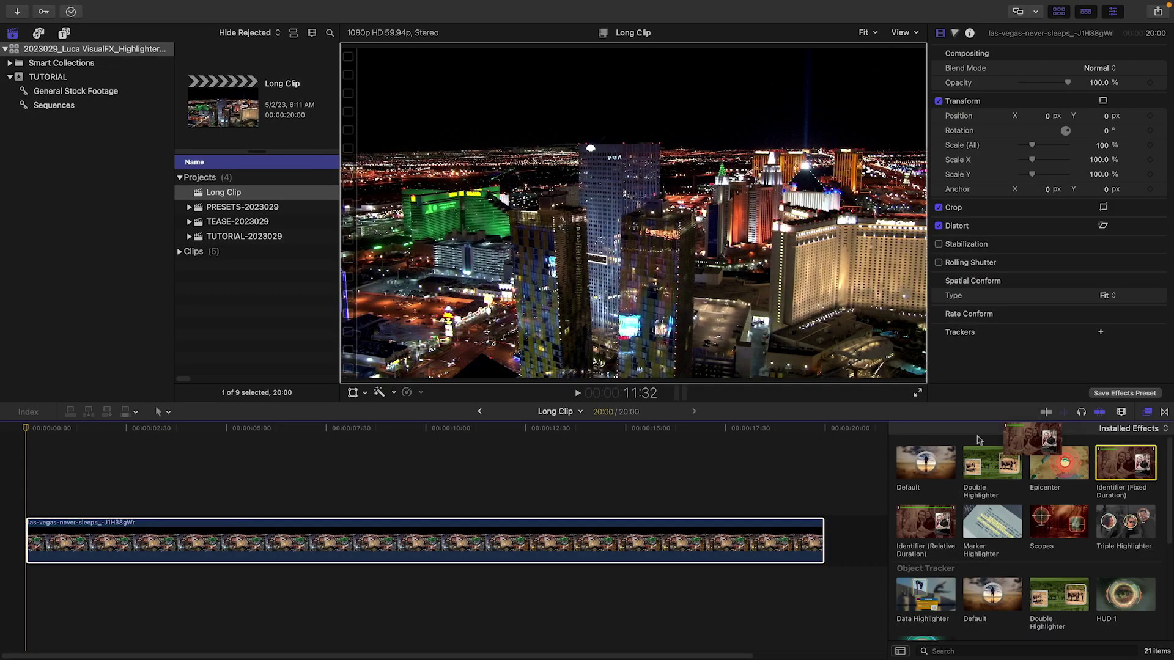
# - Place Identifier (Relative Duration) on the beach friends clip and fine-tune the photo's X Reframe
pyautogui.moveTo(1126, 463); pyautogui.dragTo(463, 541)
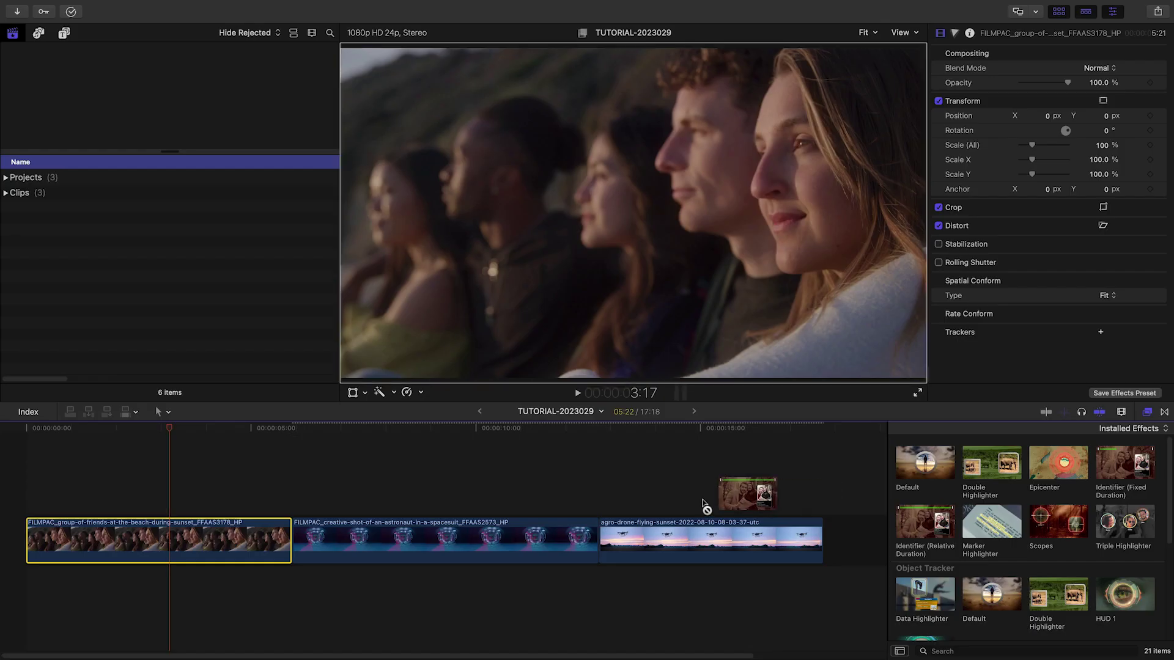
pyautogui.moveTo(172, 549); pyautogui.dragTo(172, 551)
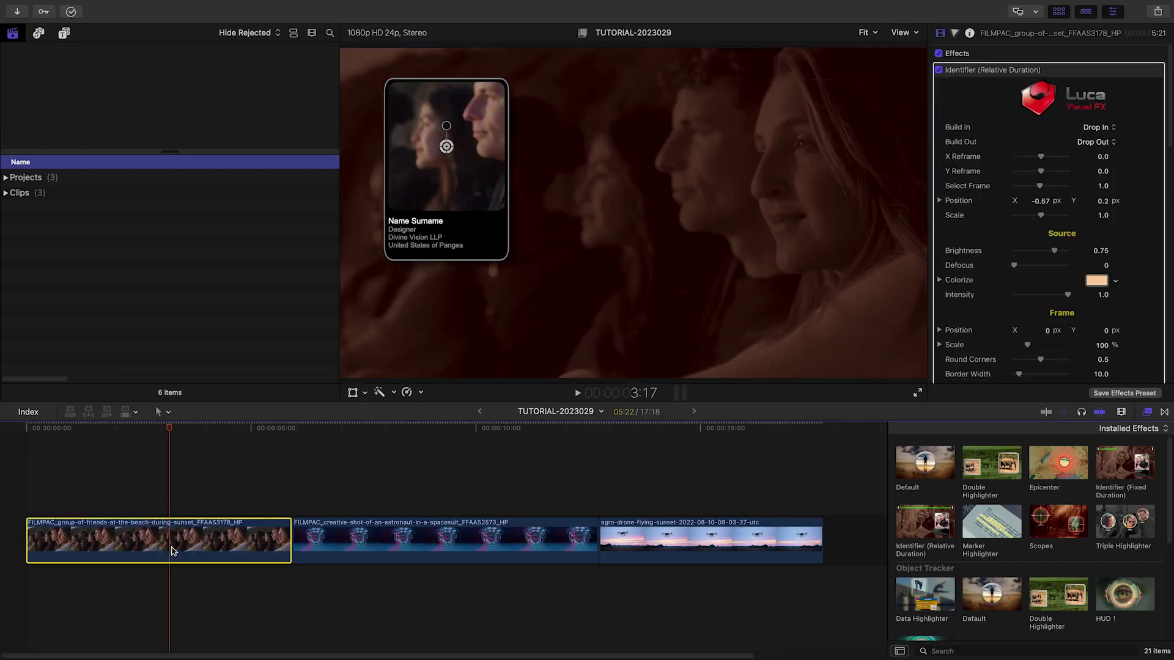
pyautogui.moveTo(1041, 156); pyautogui.dragTo(1061, 160)
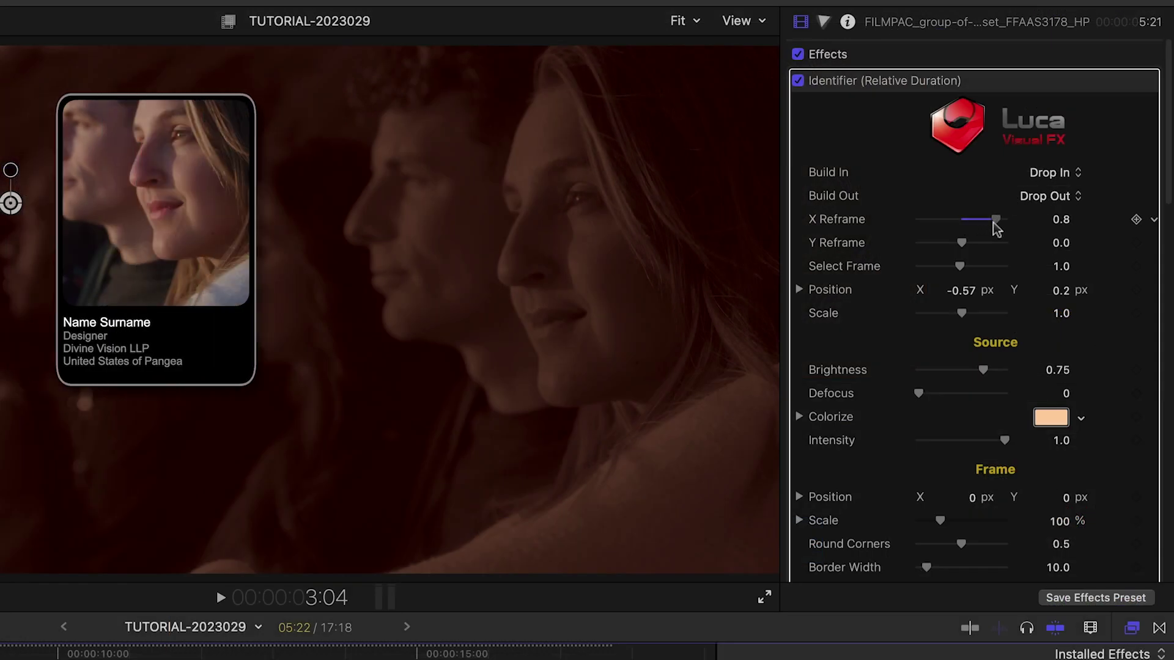
pyautogui.moveTo(997, 228); pyautogui.dragTo(1003, 231)
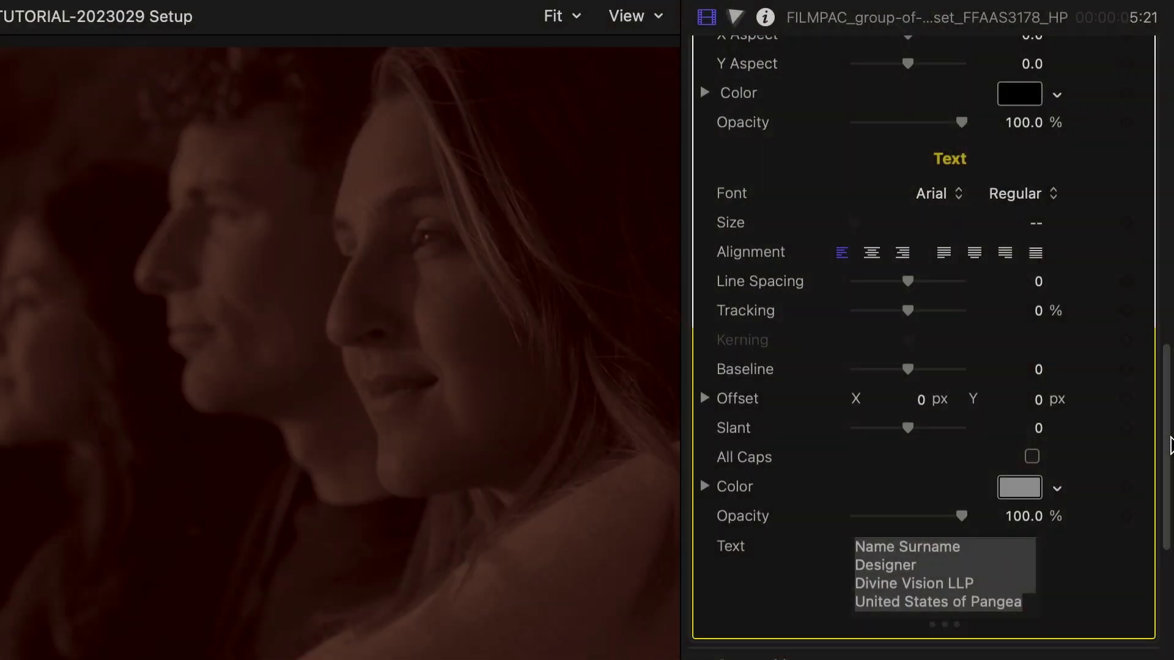
pyautogui.moveTo(1168, 447); pyautogui.dragTo(1171, 149)
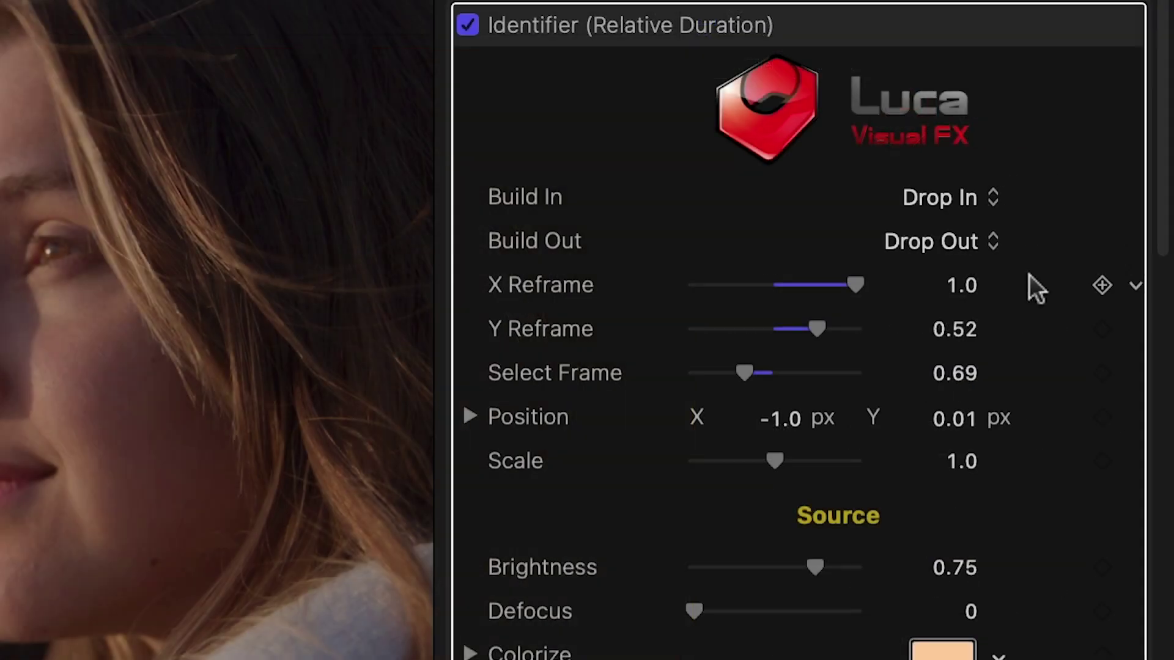
# - Set the card's Build In to Slide In and adjust the background brightness and blur
pyautogui.click(976, 199)
pyautogui.click(978, 170)
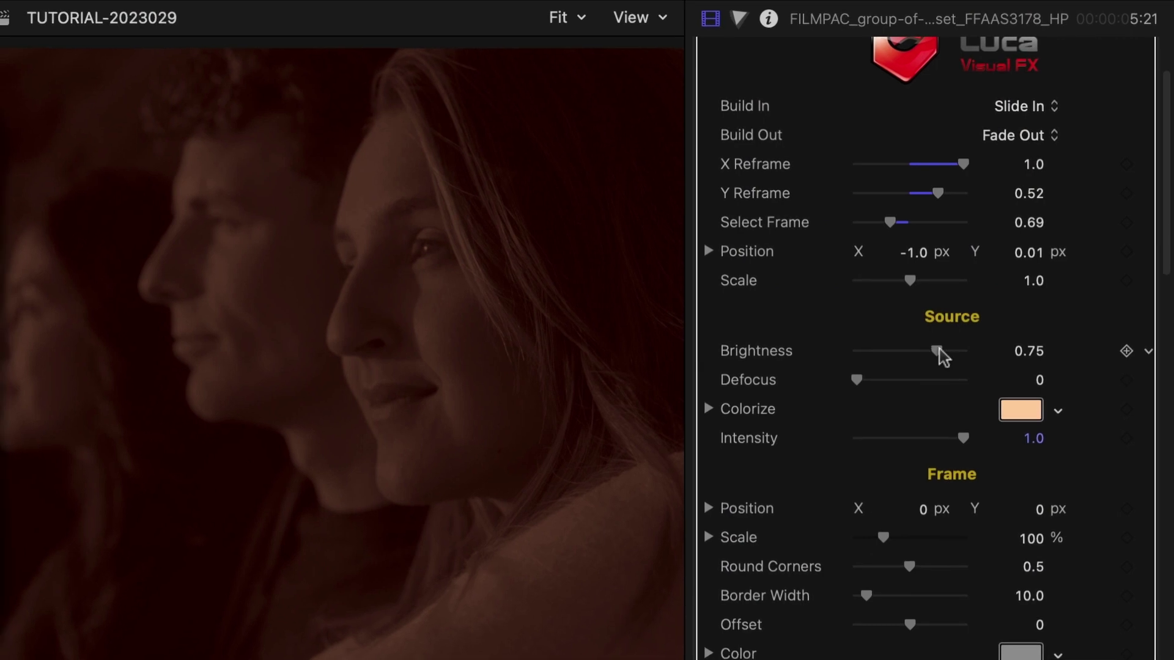
pyautogui.moveTo(940, 353)
pyautogui.mouseDown()
pyautogui.moveTo(886, 362)
pyautogui.moveTo(951, 367)
pyautogui.mouseUp()
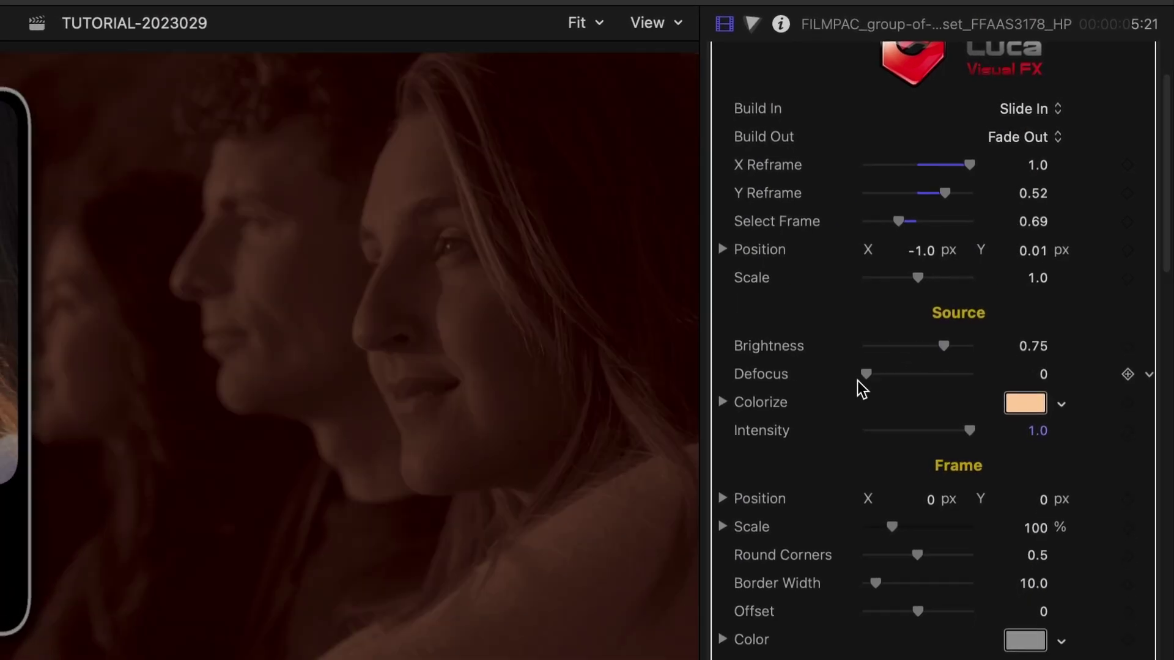
pyautogui.moveTo(870, 375)
pyautogui.mouseDown()
pyautogui.moveTo(994, 368)
pyautogui.moveTo(907, 380)
pyautogui.mouseUp()
# - Tint the background footage cyan using the Colorize colour well
pyautogui.click(1031, 396)
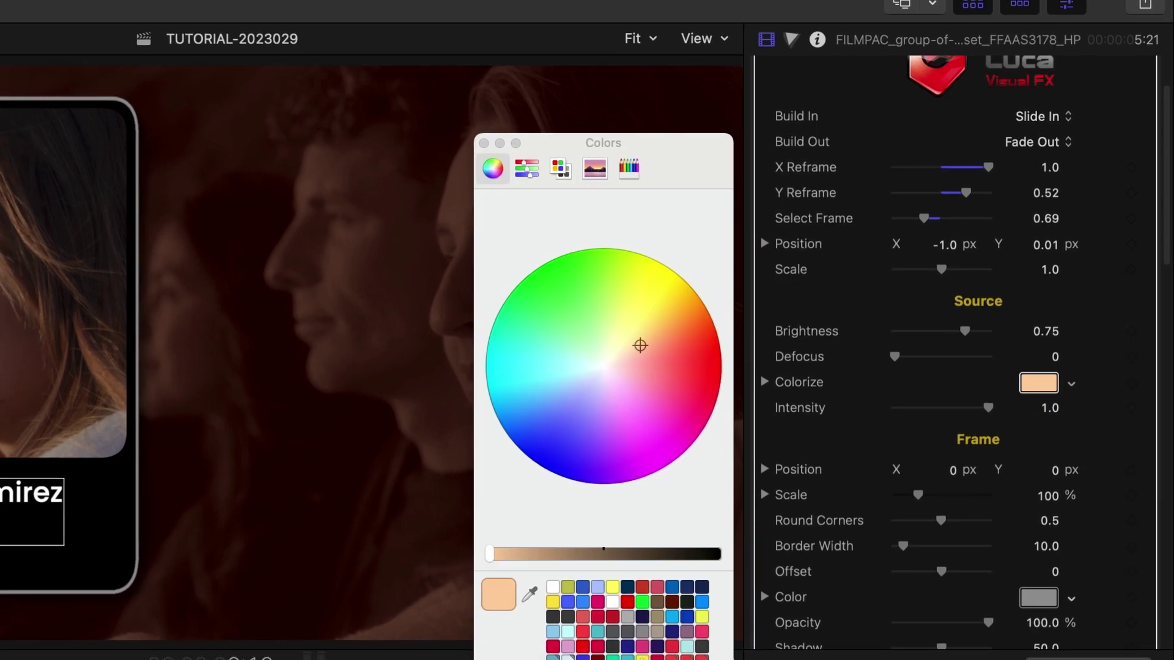
pyautogui.click(519, 378)
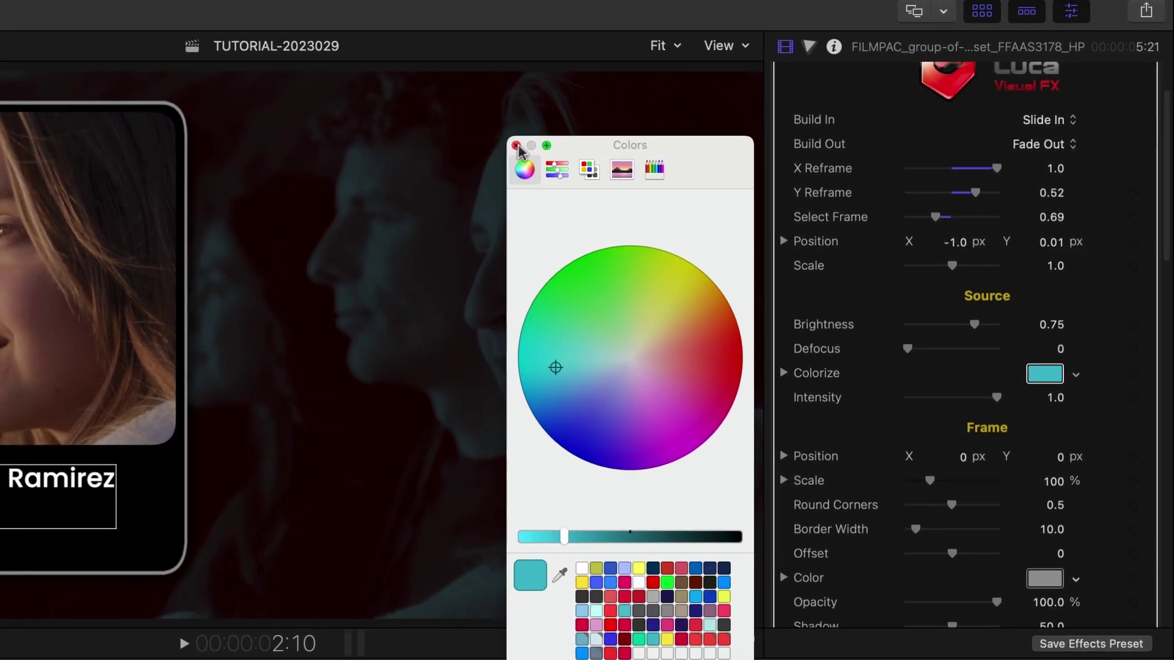
pyautogui.click(509, 146)
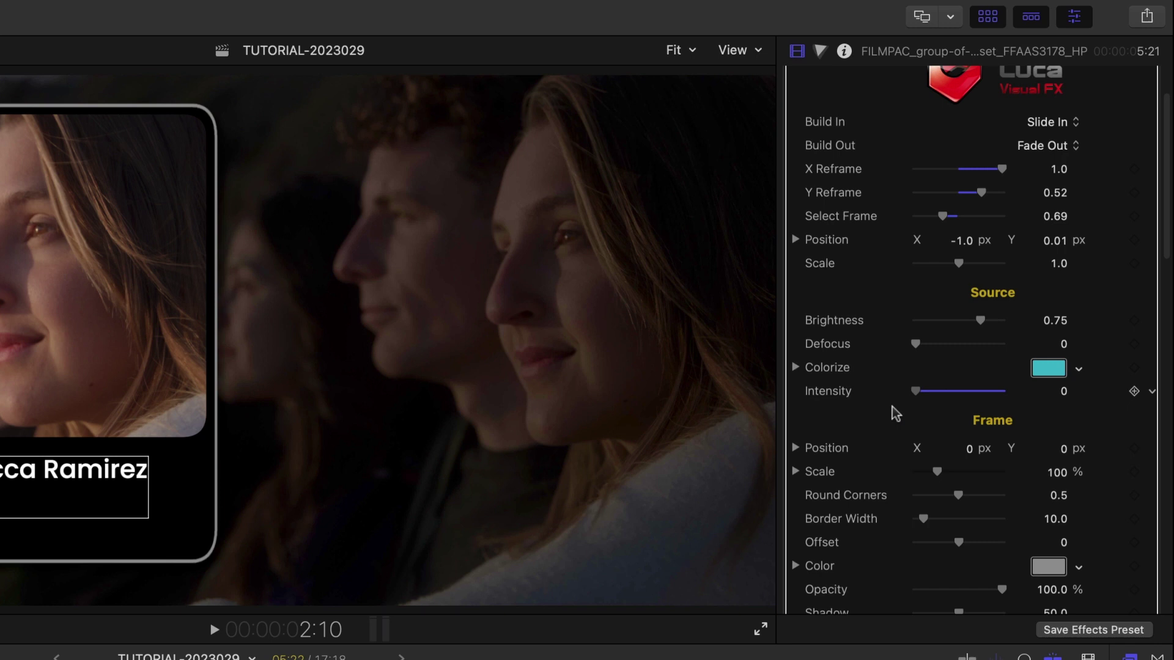
# - Give the card a cyan background and thicker border, and apply HUD 1 to the astronaut clip
pyautogui.moveTo(1005, 392)
pyautogui.mouseDown()
pyautogui.moveTo(975, 394)
pyautogui.moveTo(1001, 394)
pyautogui.mouseUp()
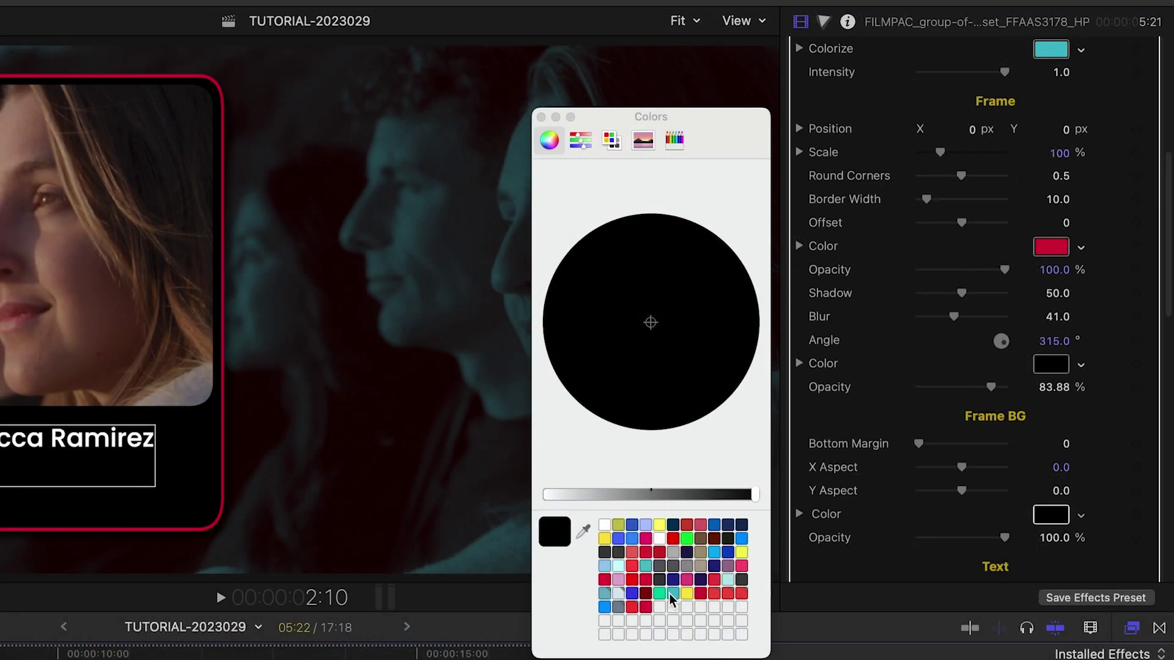
pyautogui.click(670, 594)
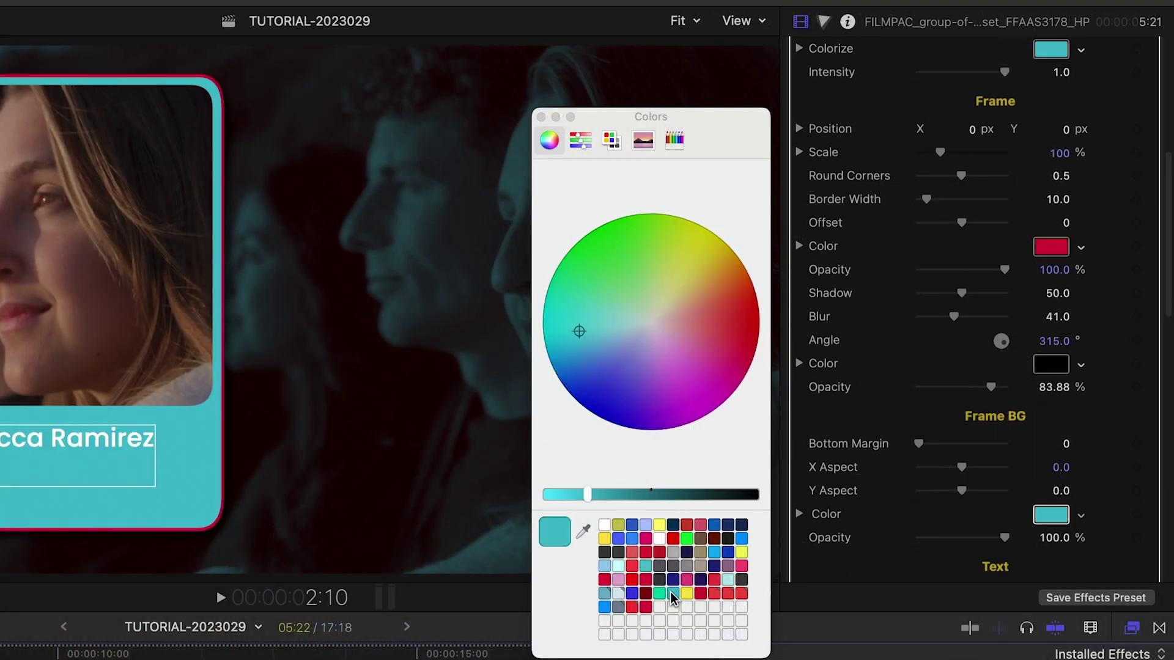
pyautogui.click(541, 118)
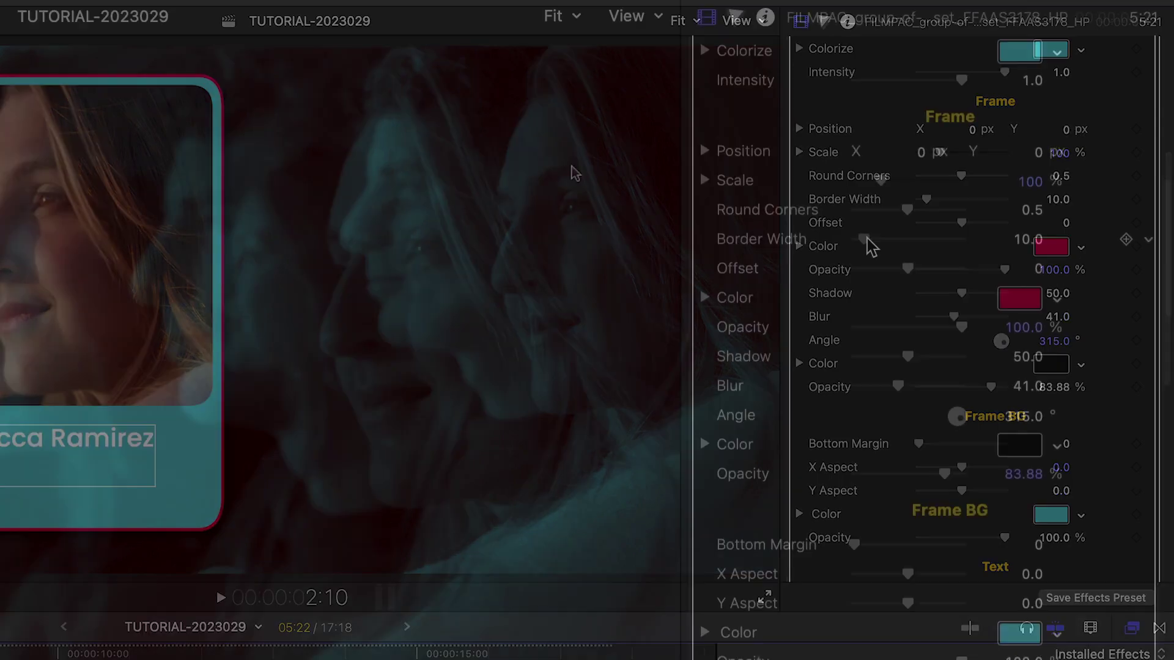
pyautogui.moveTo(927, 199); pyautogui.dragTo(938, 201)
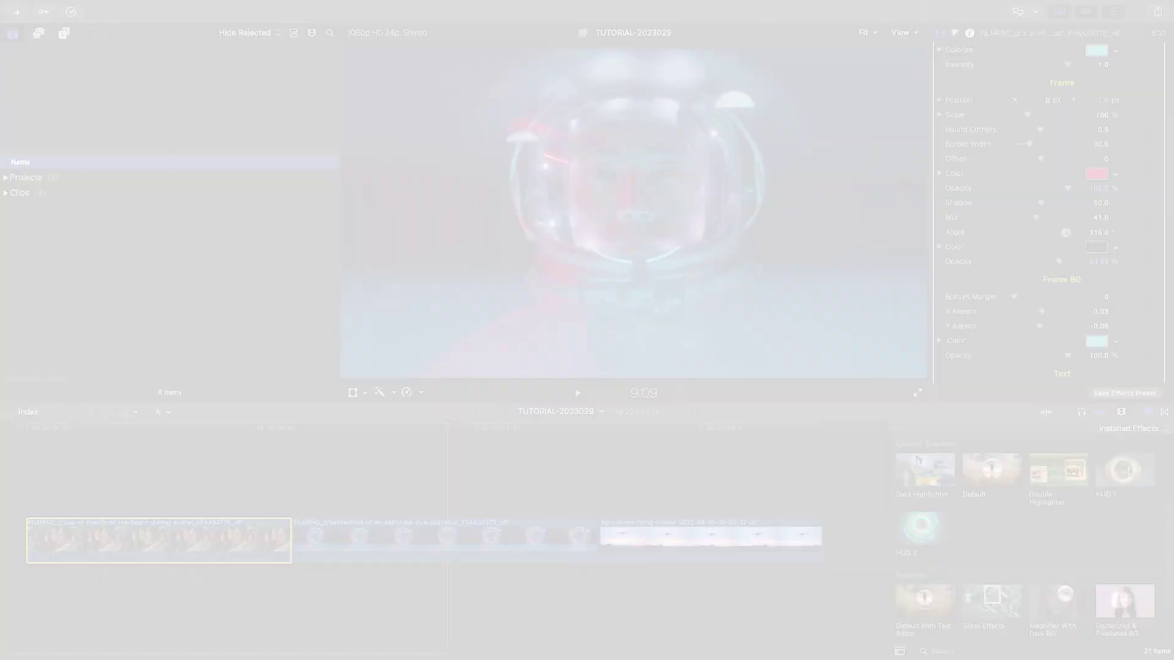
pyautogui.moveTo(1125, 473); pyautogui.dragTo(436, 541)
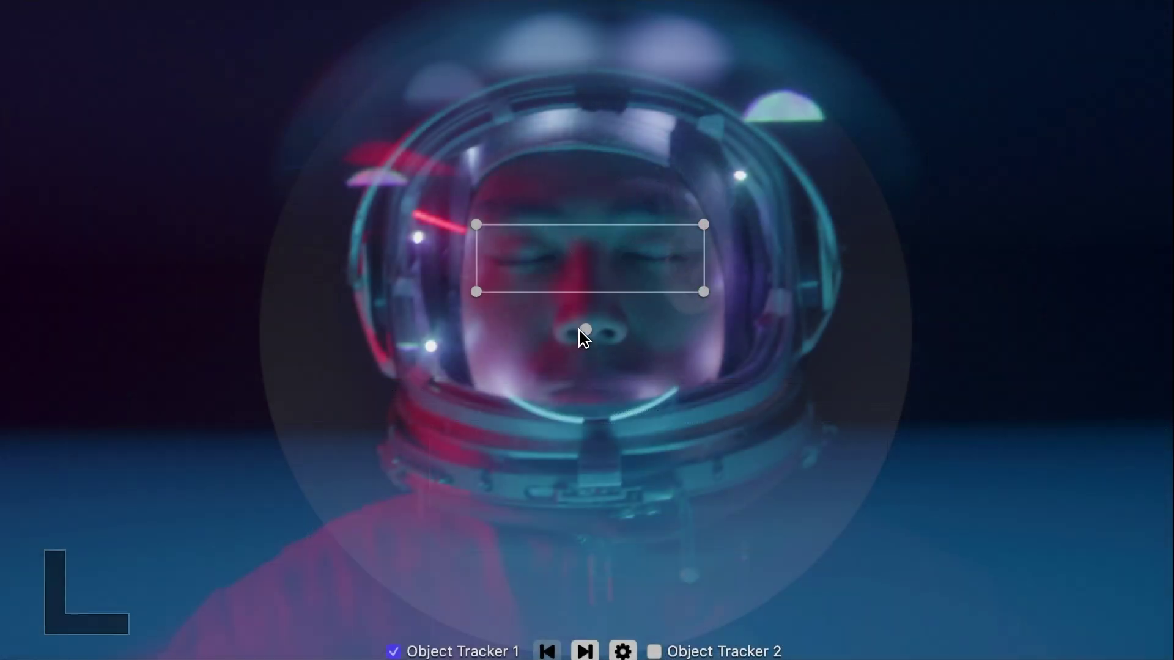
# - Place the tracker on the astronaut's face, choose Position and Scale with Medium smoothing, and analyze
pyautogui.moveTo(585, 328); pyautogui.dragTo(537, 269)
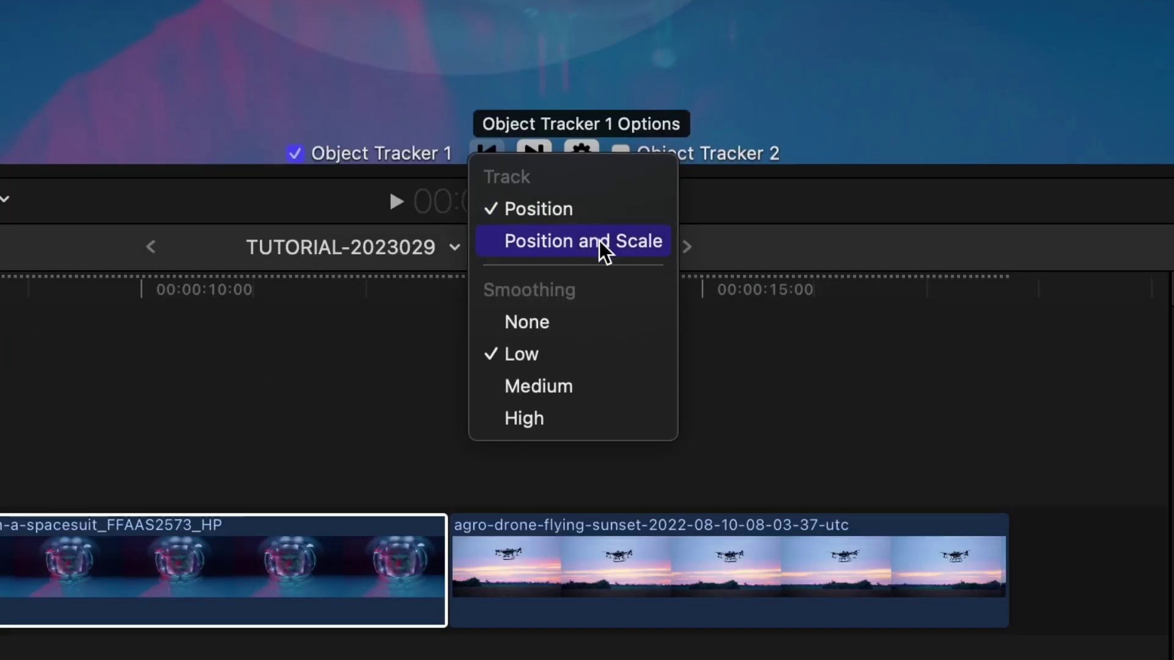
pyautogui.click(600, 241)
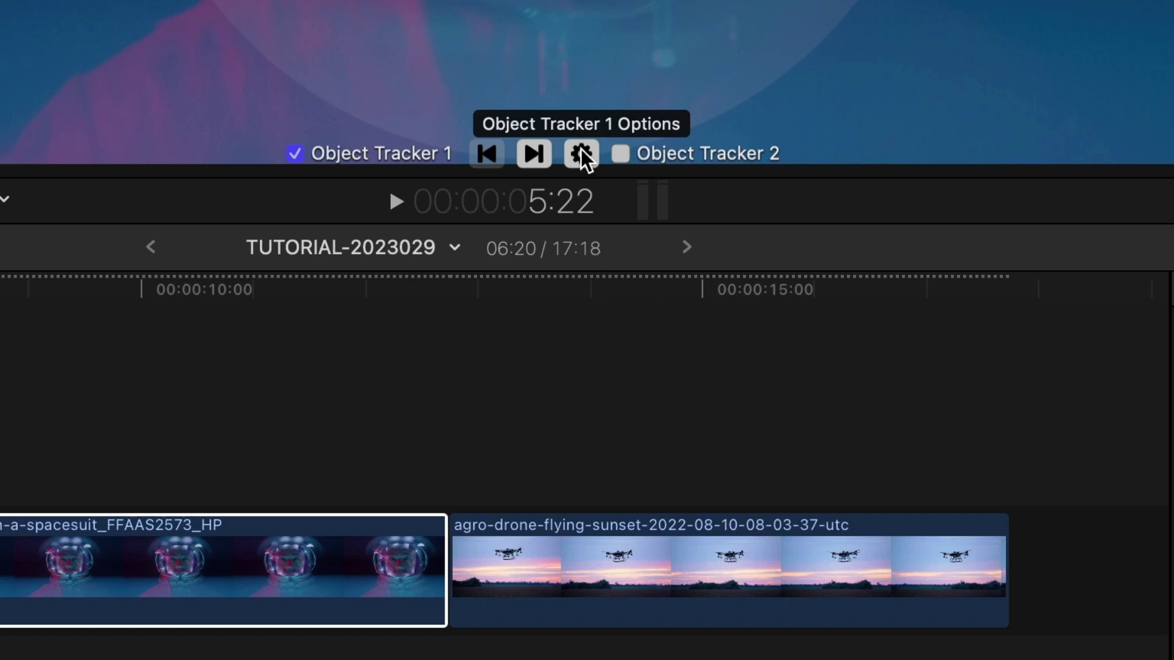
pyautogui.click(581, 155)
pyautogui.click(581, 381)
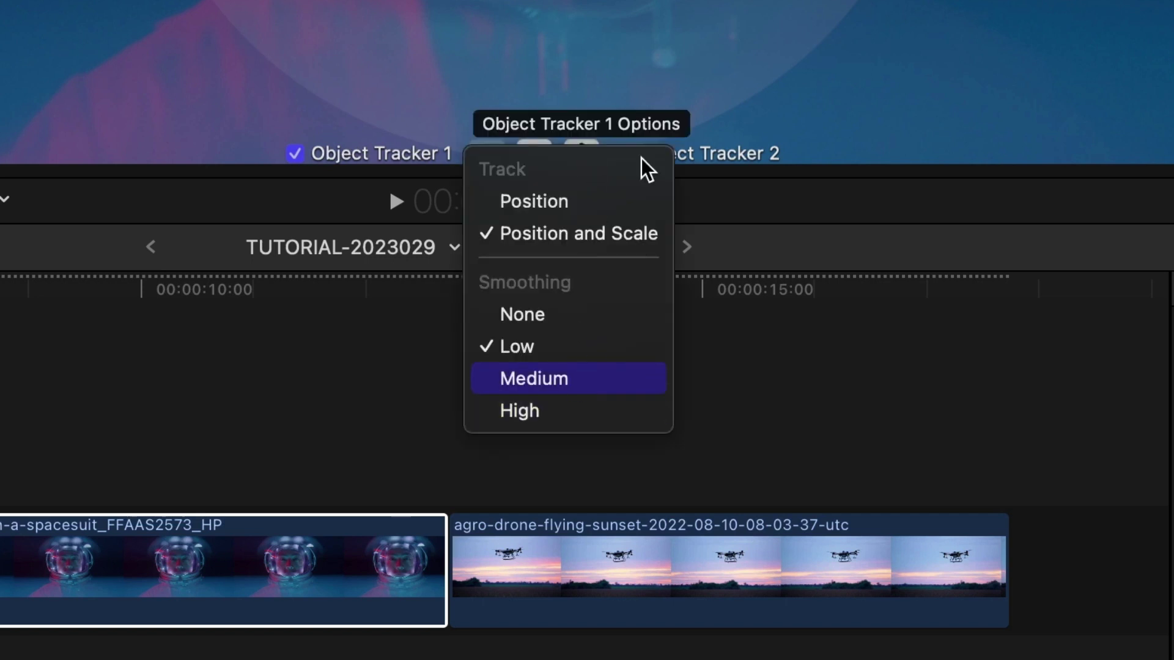
pyautogui.click(538, 176)
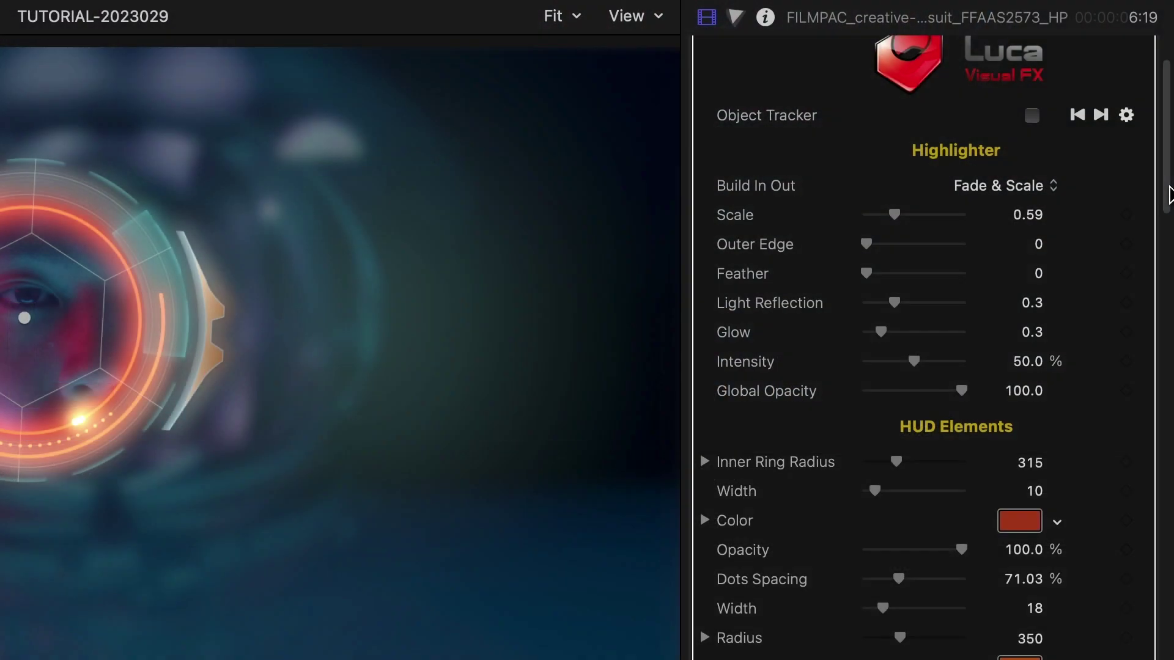
pyautogui.moveTo(1170, 193); pyautogui.dragTo(1171, 240)
# - Choose red for a HUD ring in the Colors window
pyautogui.click(1022, 328)
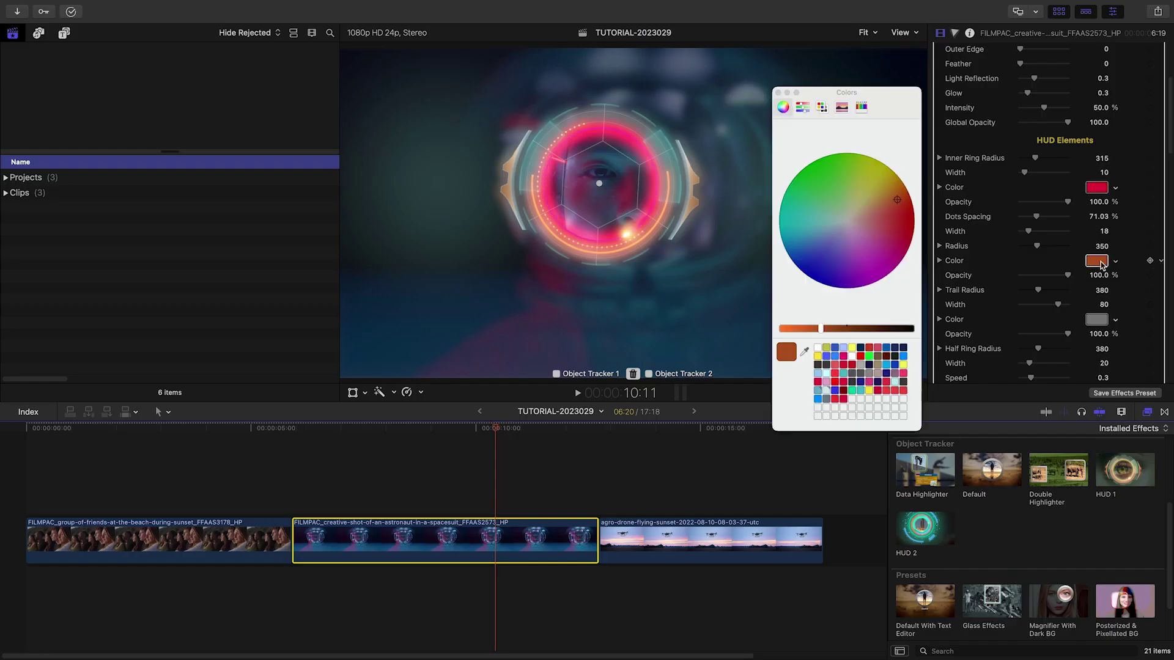
pyautogui.click(776, 94)
pyautogui.scroll(-5, 1170, 263)
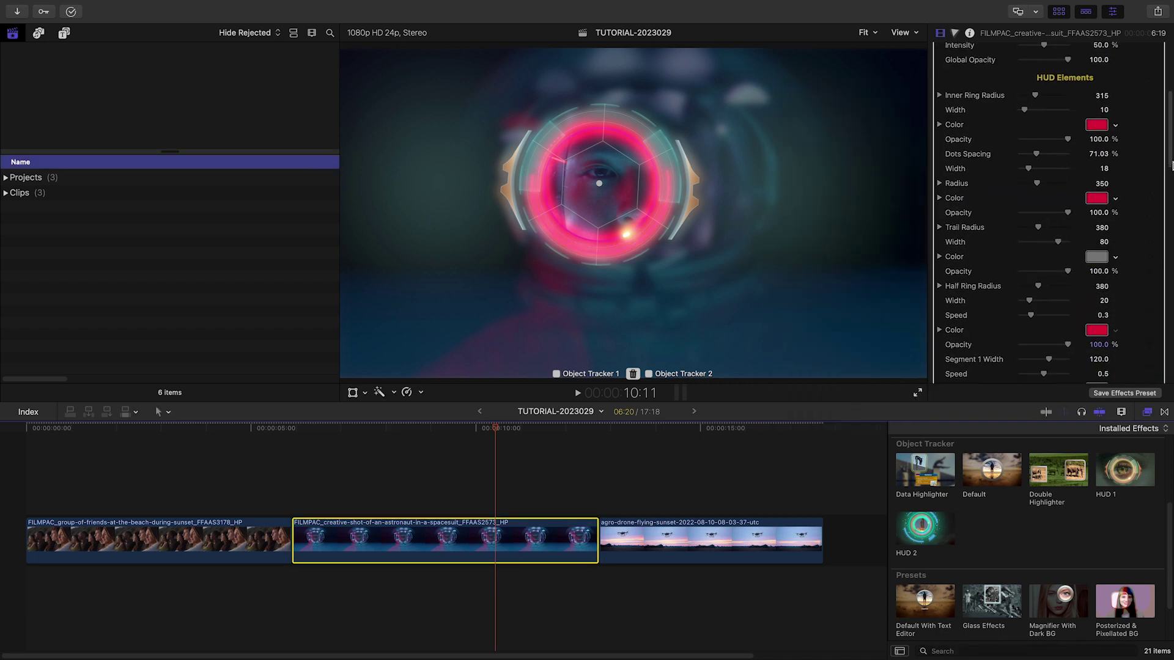
pyautogui.scroll(5, 1172, 163)
pyautogui.moveTo(1046, 192)
pyautogui.mouseDown()
pyautogui.moveTo(1067, 193)
pyautogui.moveTo(1048, 224)
pyautogui.mouseUp()
pyautogui.scroll(-3, 1171, 145)
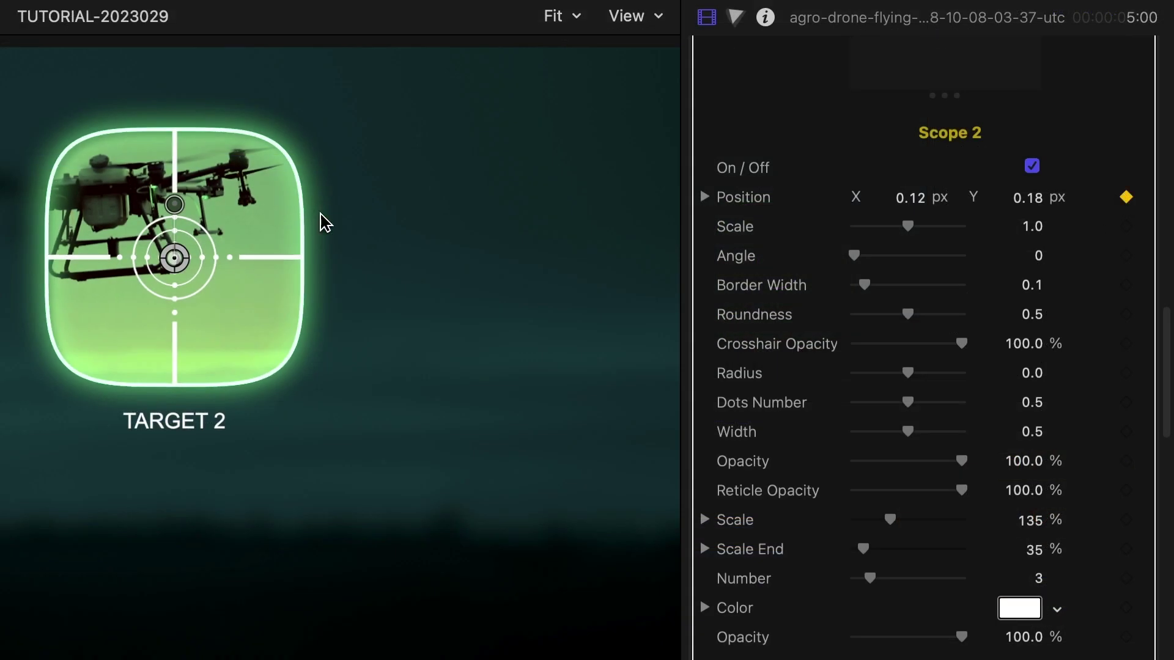
# - Move the second scope's center handle onto the drone
pyautogui.moveTo(126, 220); pyautogui.dragTo(110, 212)
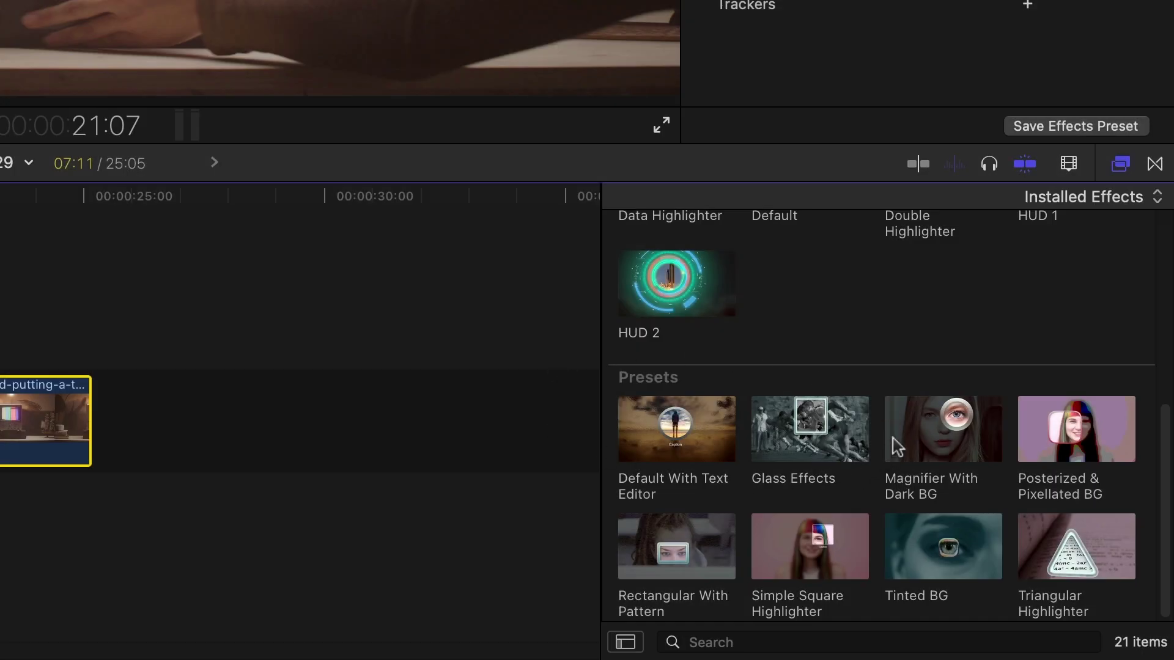
# - Drop the Magnifier With Dark BG preset onto the vintage TV clip
pyautogui.moveTo(911, 440); pyautogui.dragTo(46, 423)
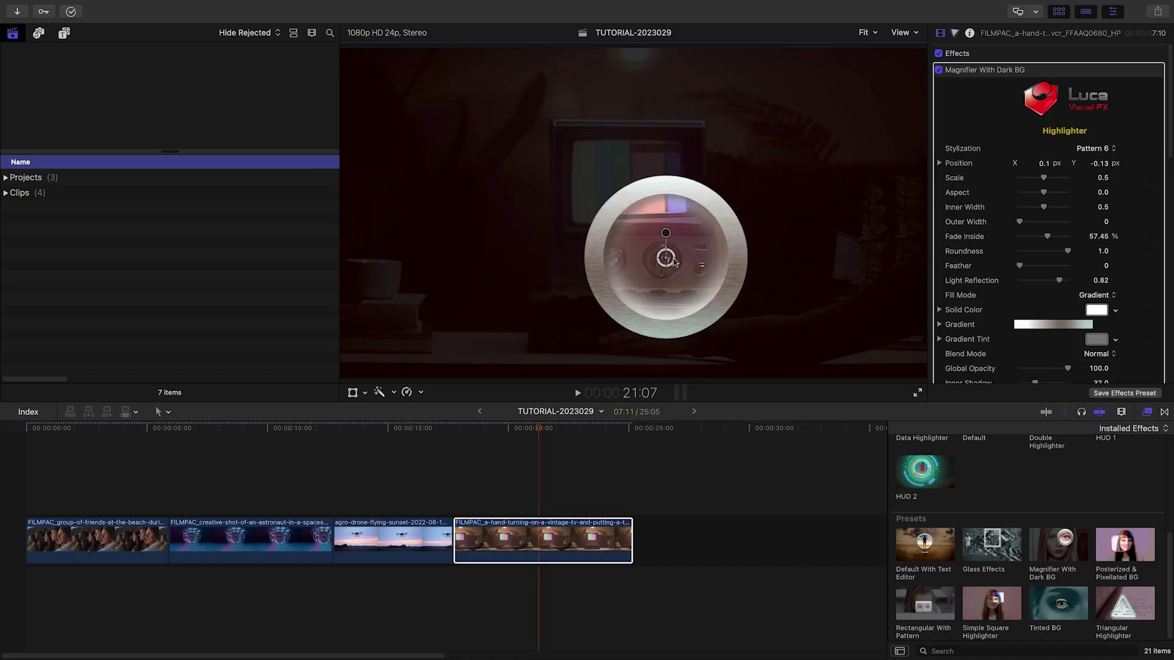